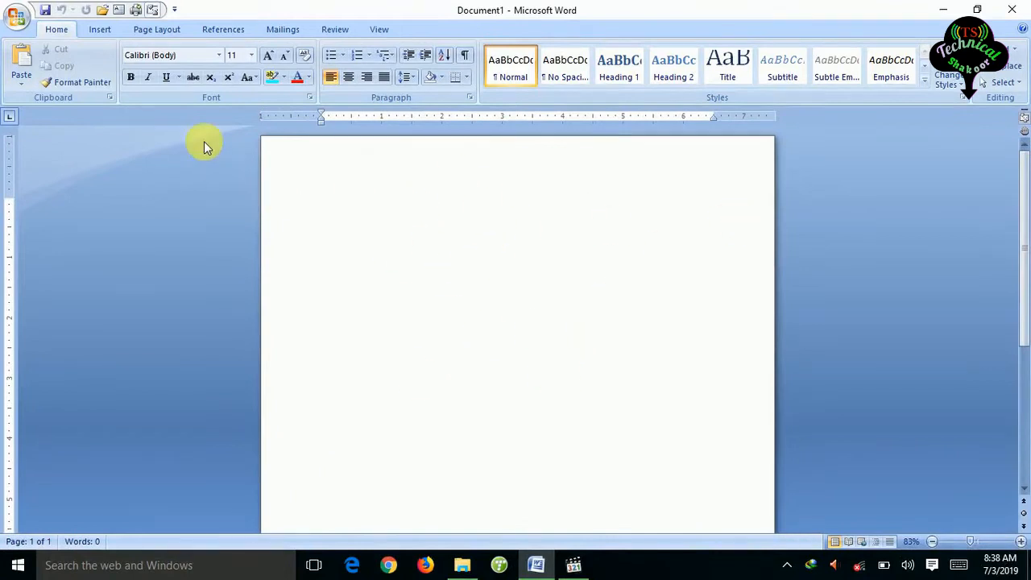
# Set the page orientation to landscape and confirm custom margins of 1" on all four sides.
pyautogui.click(160, 30)
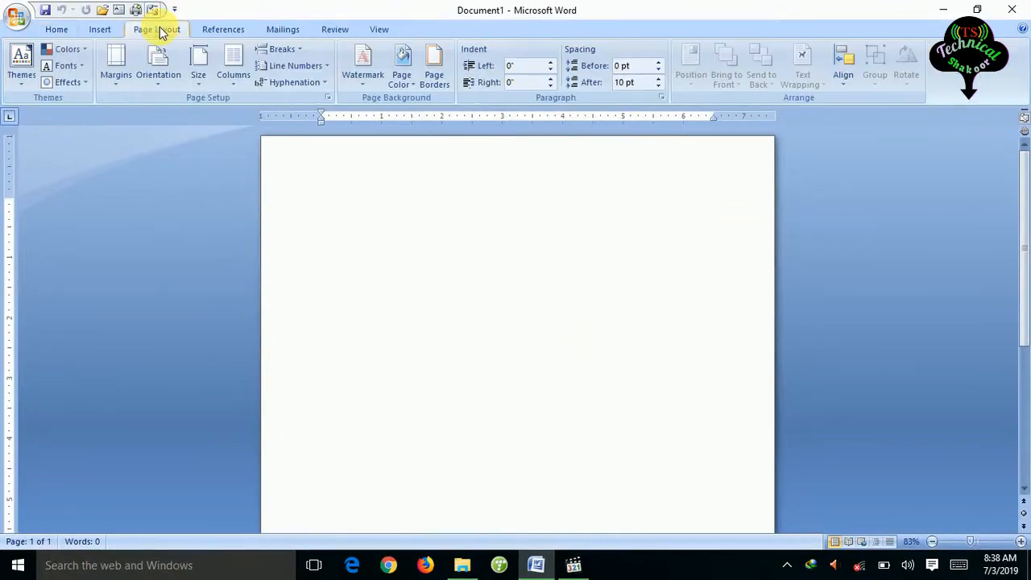
pyautogui.click(163, 72)
pyautogui.click(121, 142)
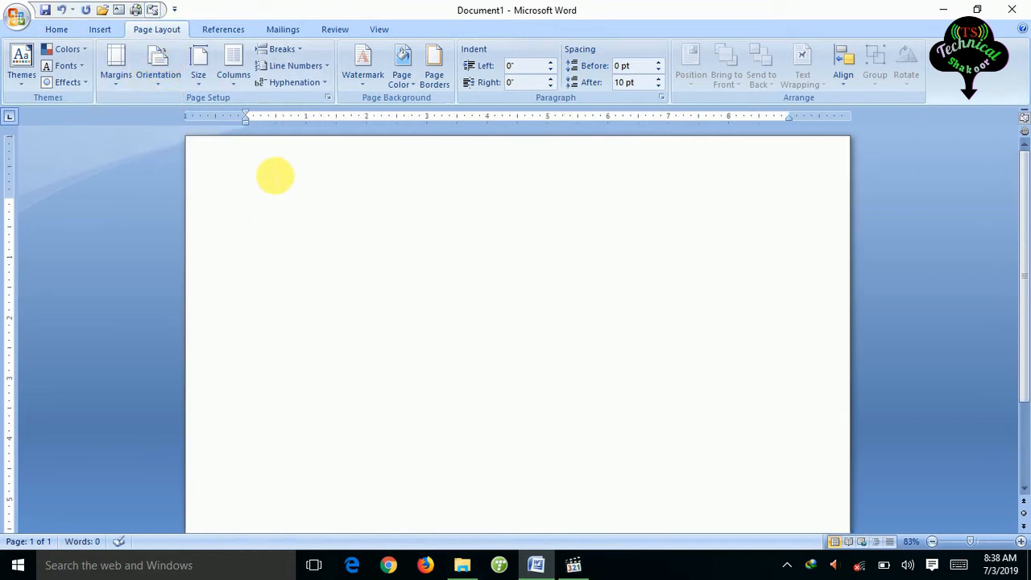
pyautogui.click(117, 74)
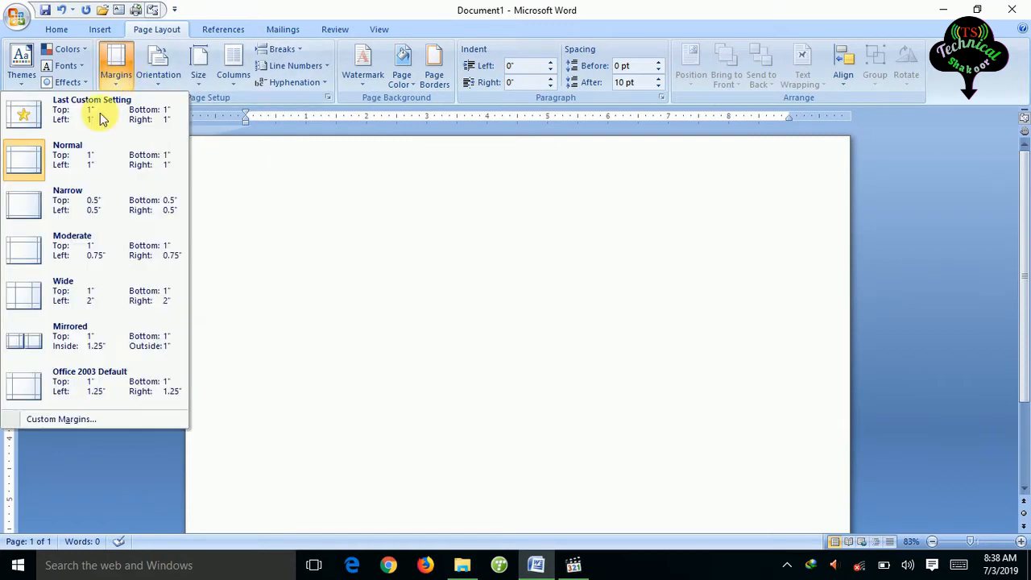
pyautogui.click(62, 419)
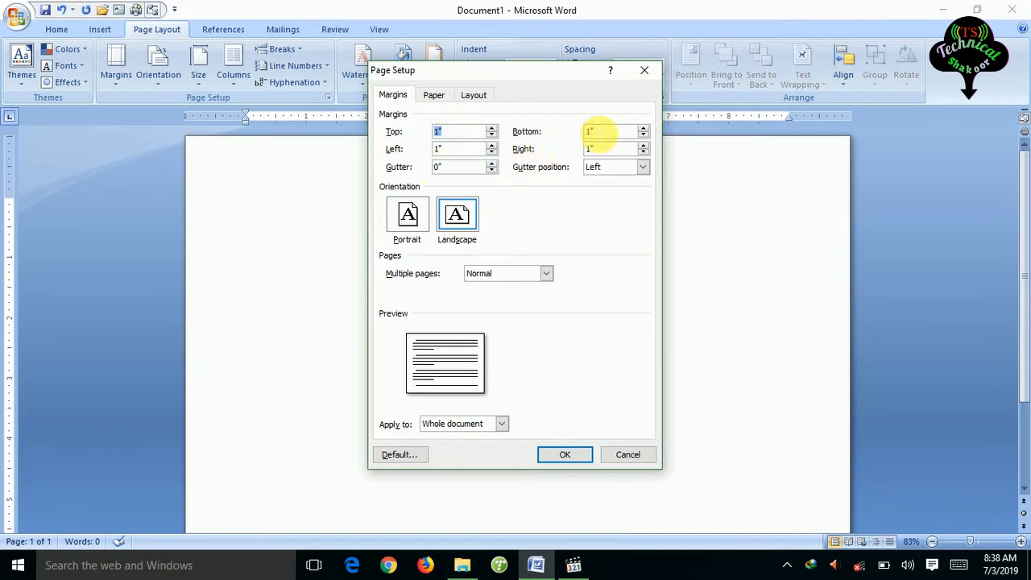
pyautogui.click(563, 454)
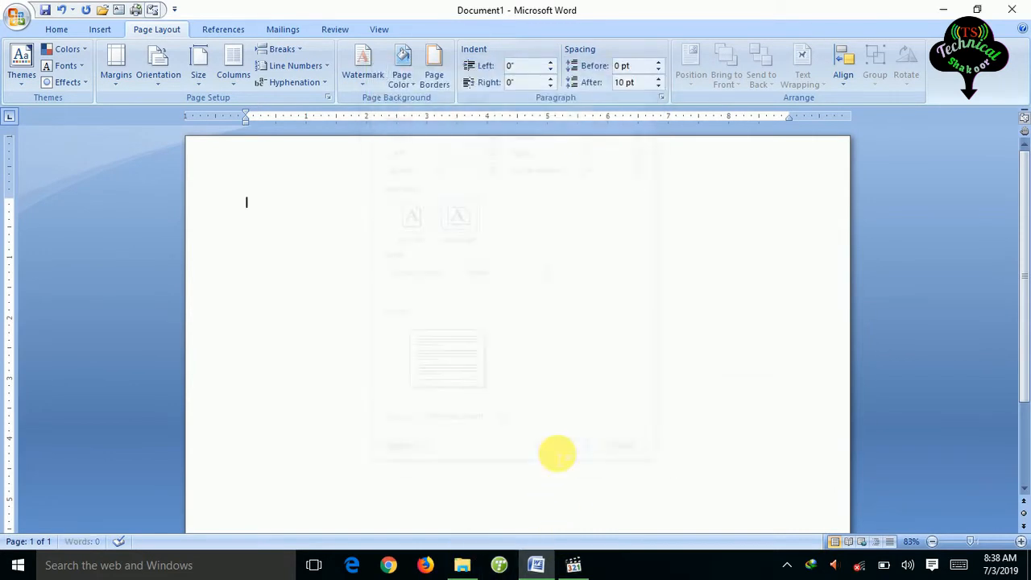
# Review the document's zoom settings and accept the 83% zoom level.
pyautogui.click(380, 30)
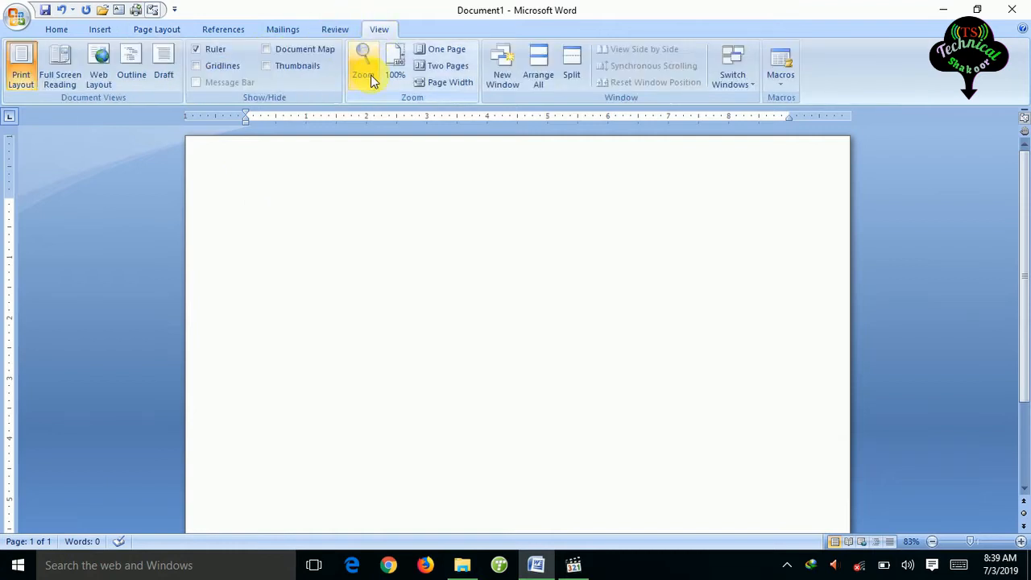
pyautogui.click(368, 75)
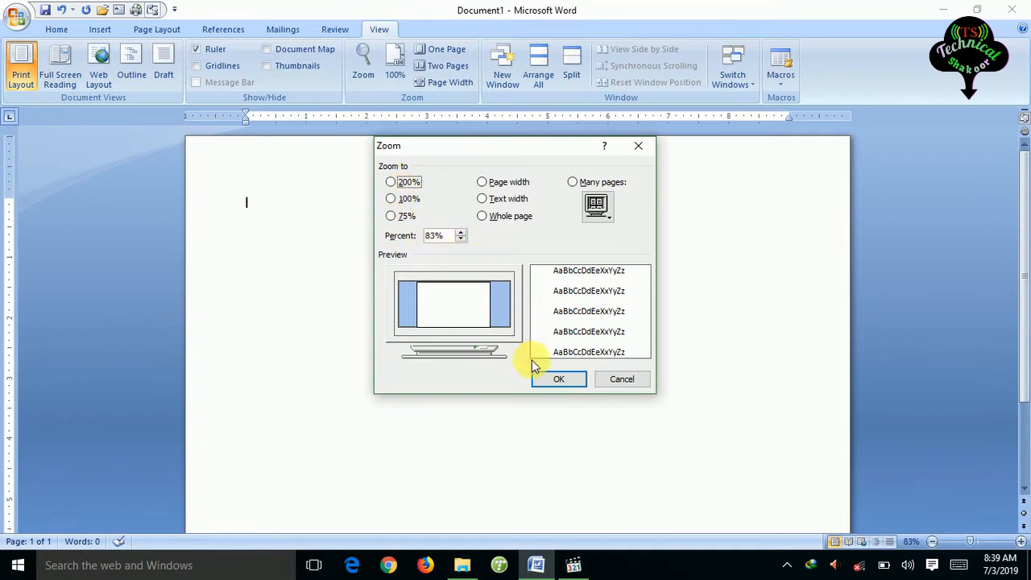
pyautogui.click(555, 376)
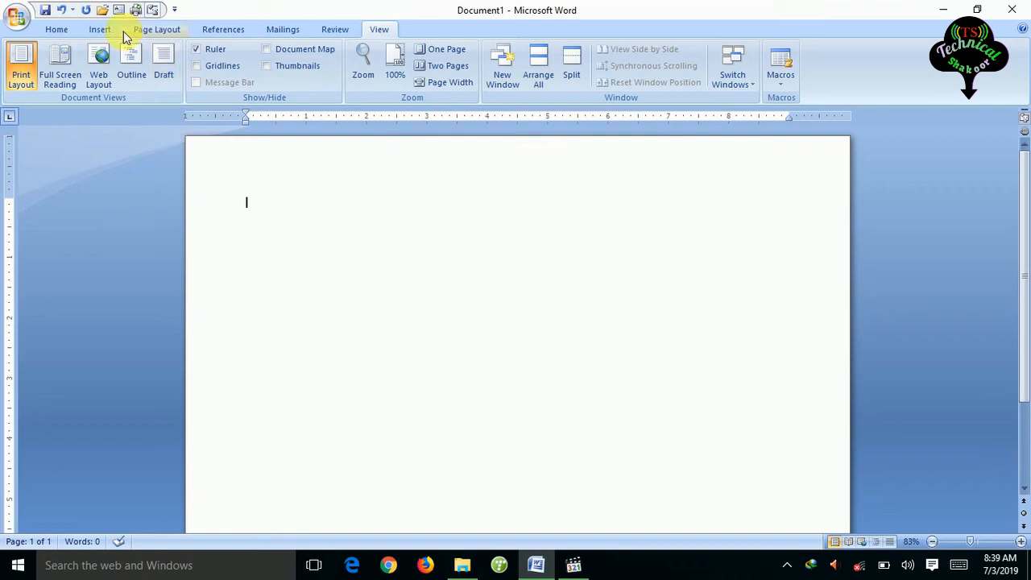
# Insert a table with three columns and two rows, and add an empty line above it.
pyautogui.click(97, 31)
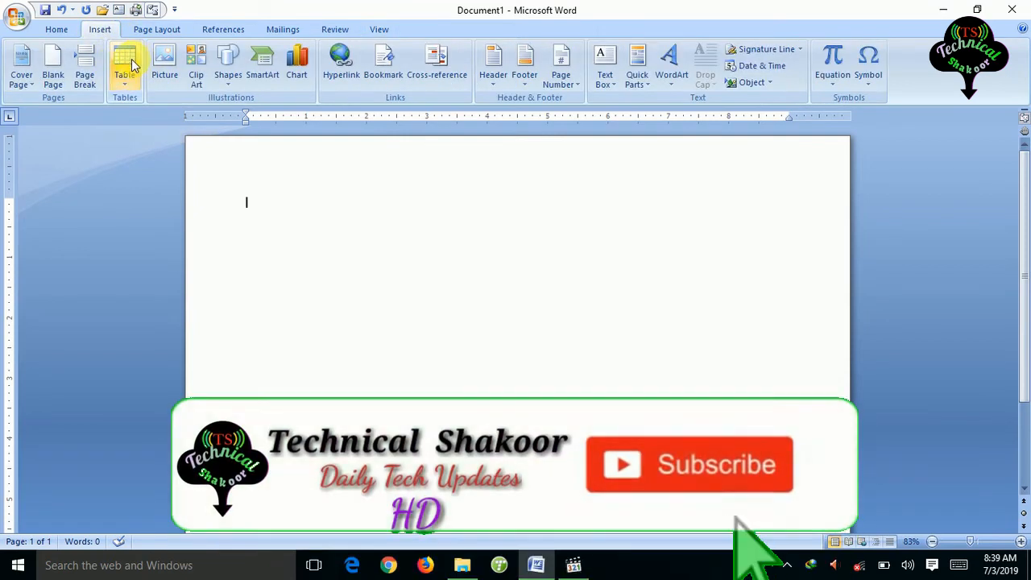
pyautogui.click(125, 64)
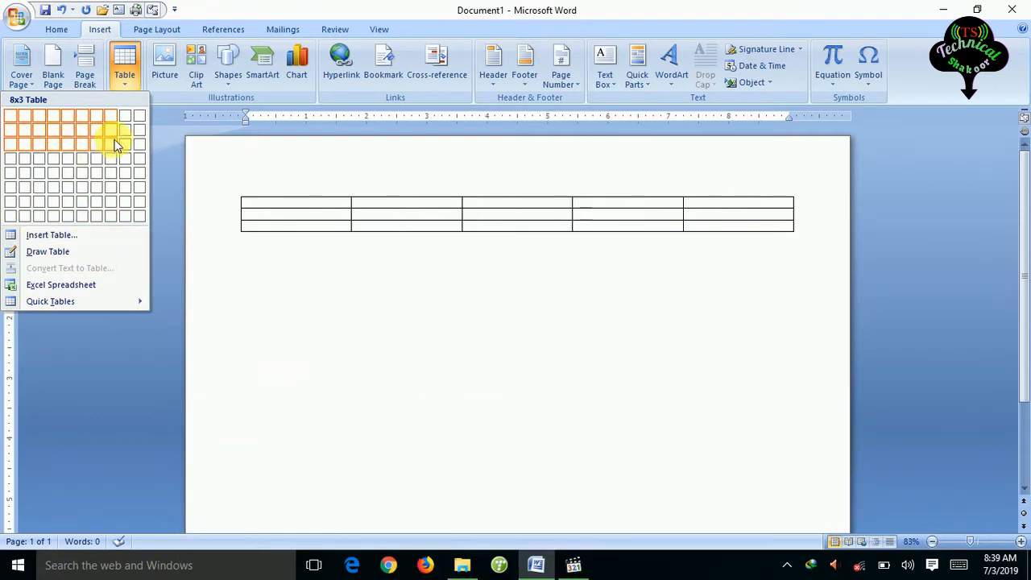
pyautogui.click(39, 126)
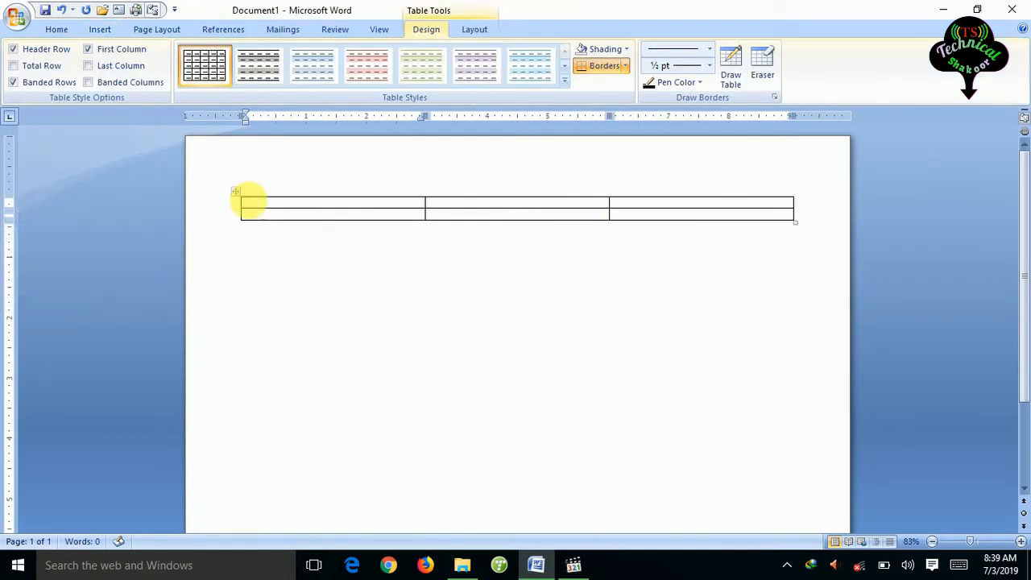
pyautogui.press('Return')
# Add an extra blank line inside each cell of the table's first column.
pyautogui.click(274, 231)
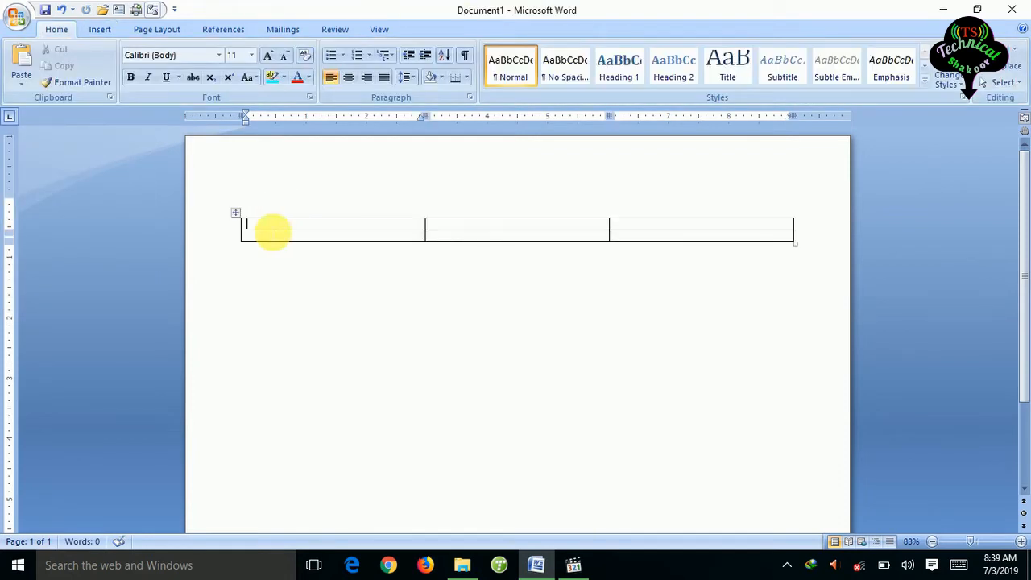
pyautogui.press('Return')
pyautogui.press('Return')
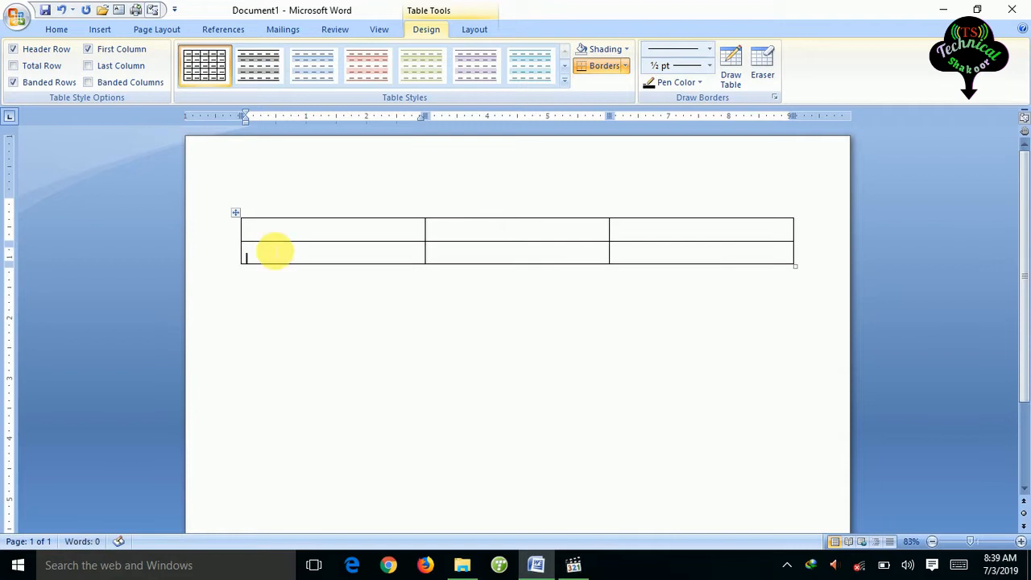
# Fill the table's first row with Afridi on the first cell's second line, then Dhoni and Chris Gyle.
pyautogui.click(270, 235)
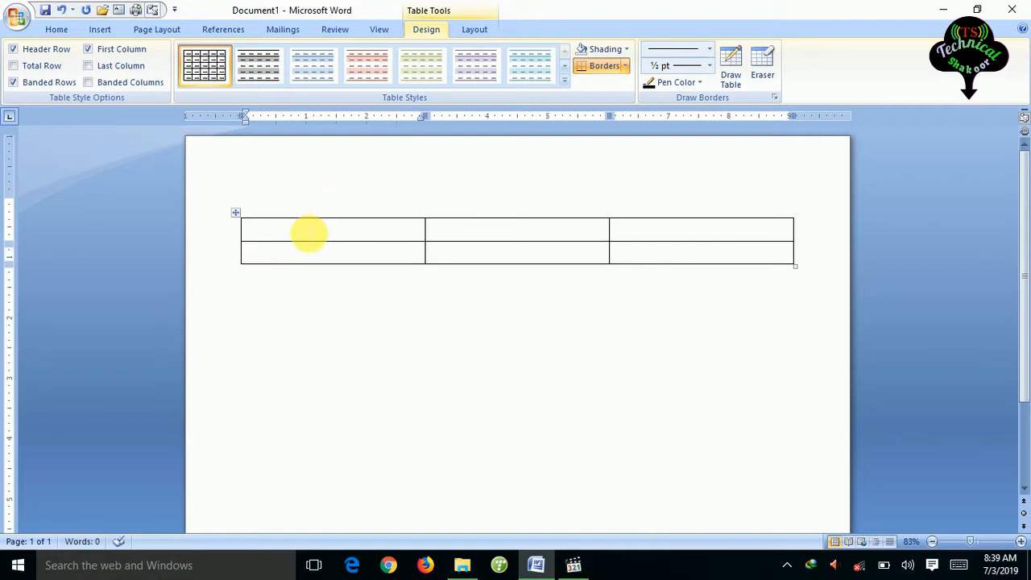
pyautogui.write('Afridi')
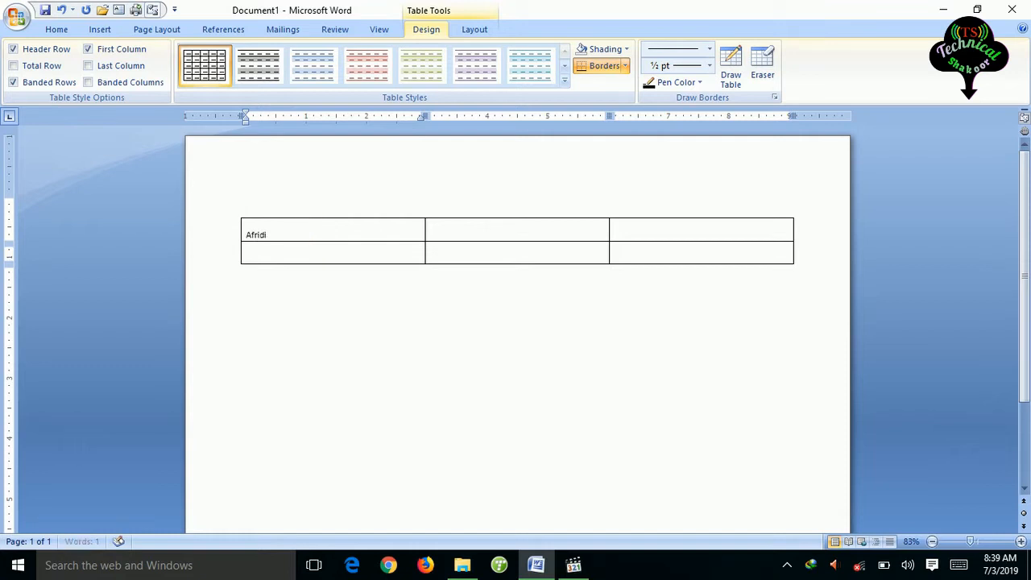
pyautogui.press('Tab')
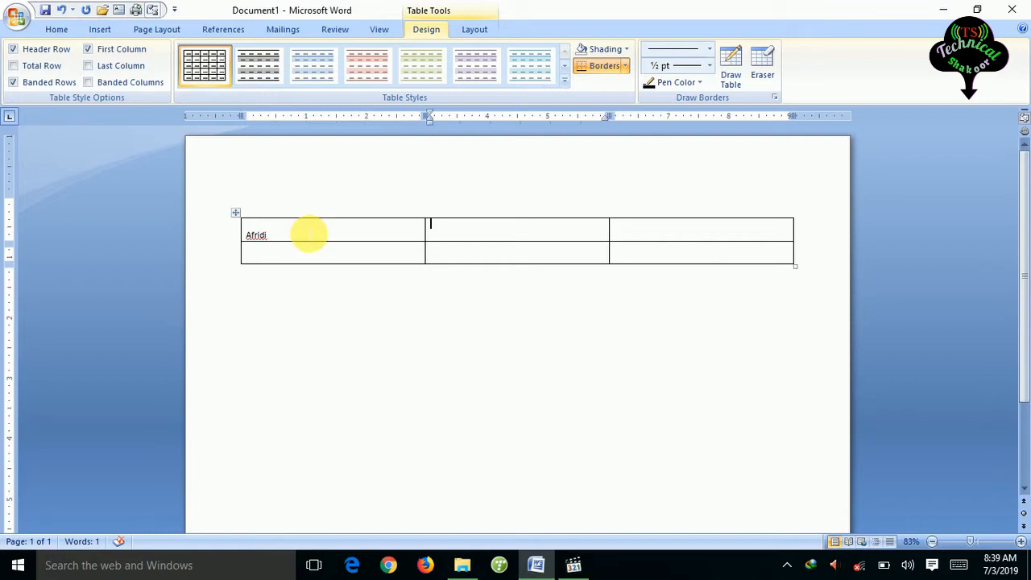
pyautogui.write('Dhoni')
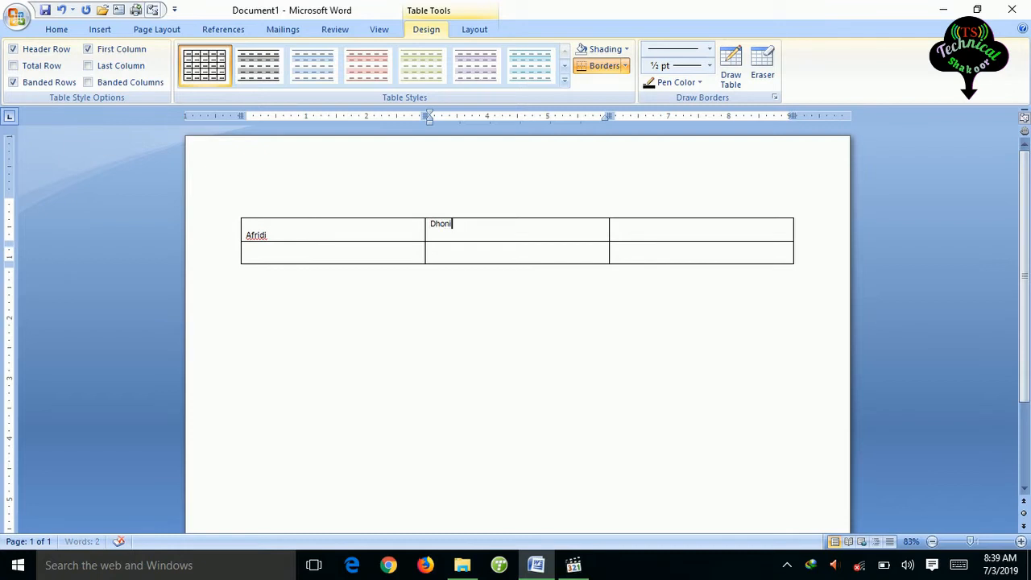
pyautogui.press('Tab')
pyautogui.write('c')
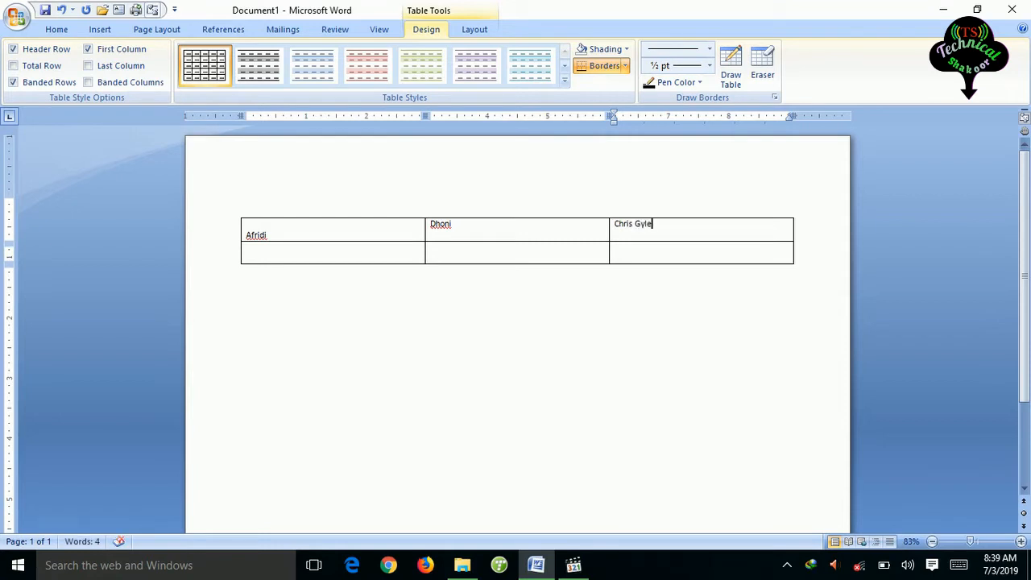
# Fill the table's second row with Russle, De kock and Misbah+Younis.
pyautogui.press('Tab')
pyautogui.write('An')
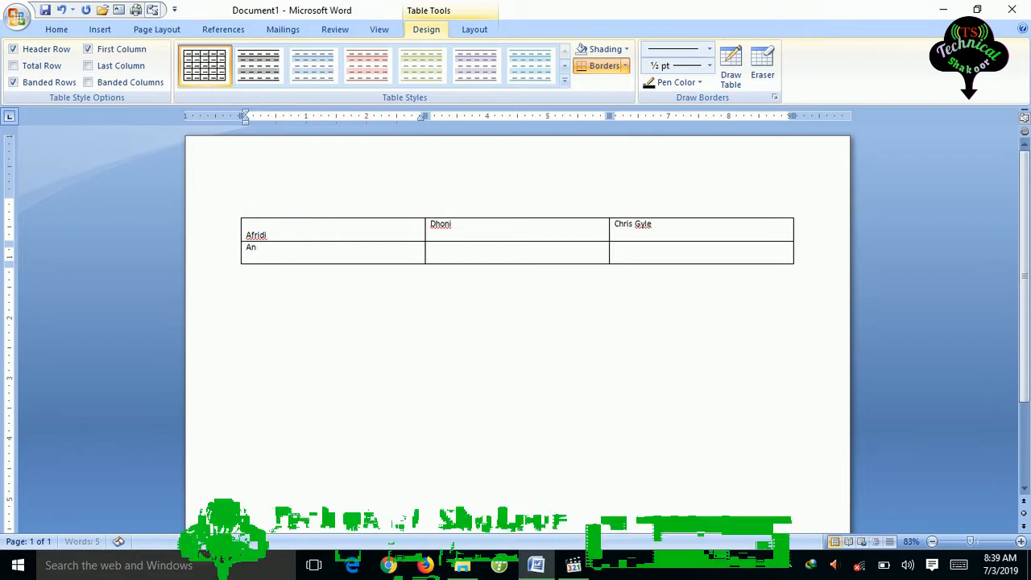
pyautogui.press('BackSpace')
pyautogui.press('BackSpace')
pyautogui.press('BackSpace')
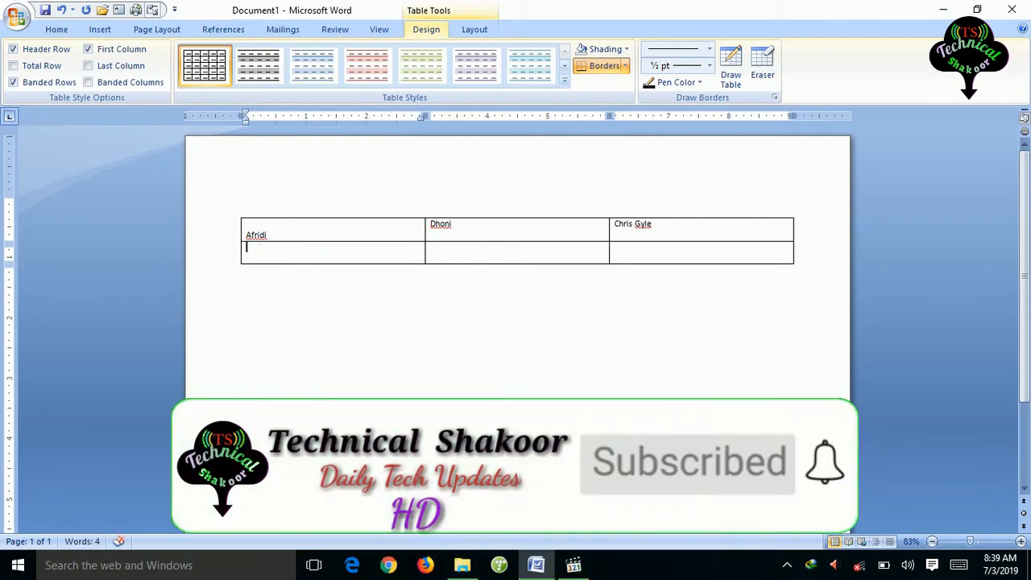
pyautogui.write('Russle')
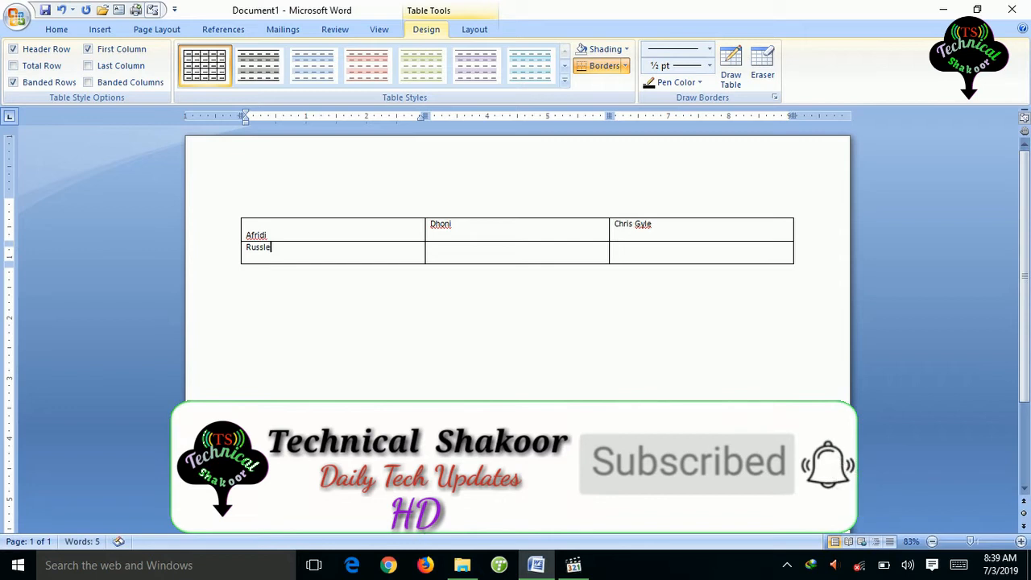
pyautogui.press('Tab')
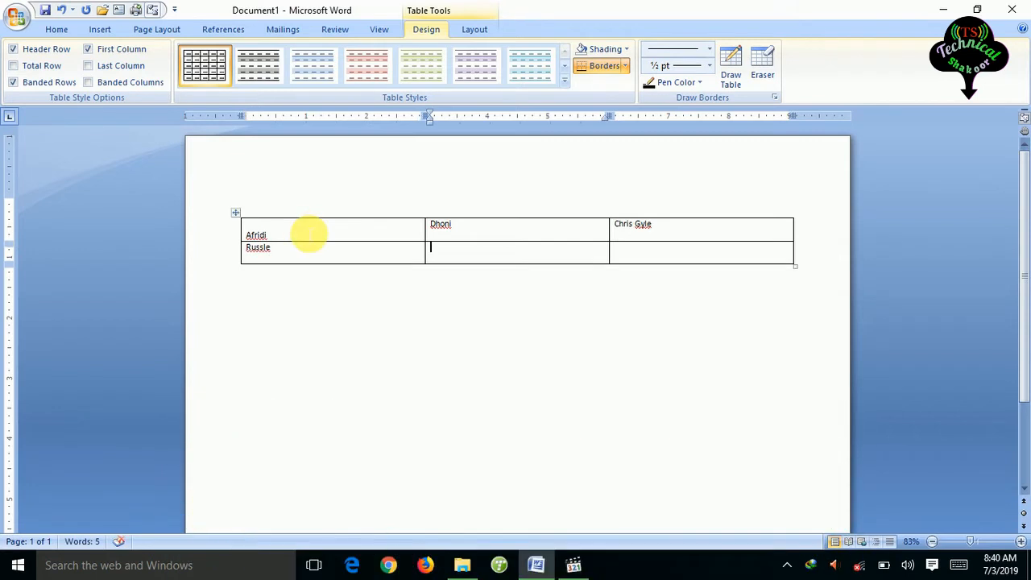
pyautogui.write('D')
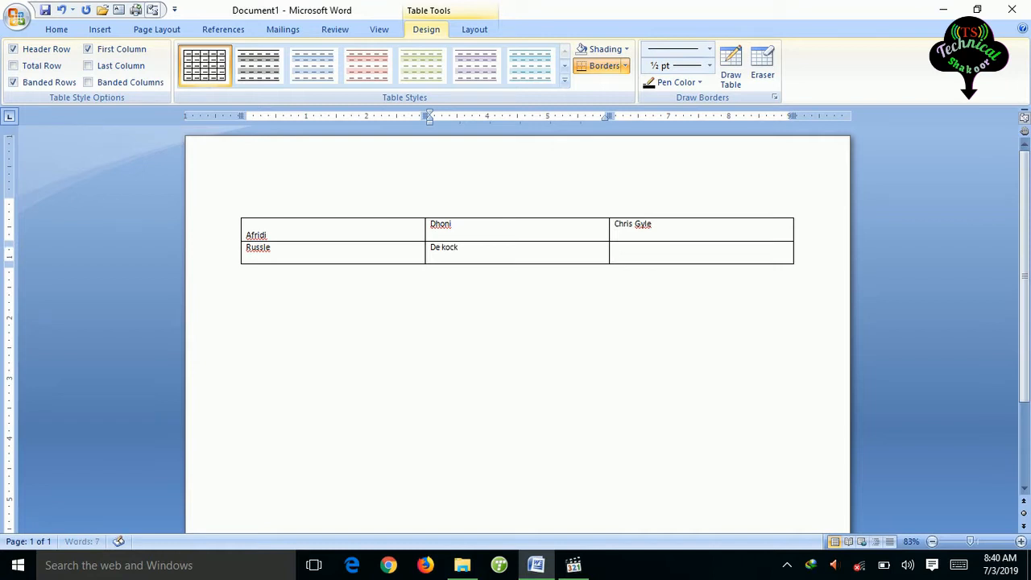
pyautogui.write('e kock')
pyautogui.press('Tab')
pyautogui.write('Mis')
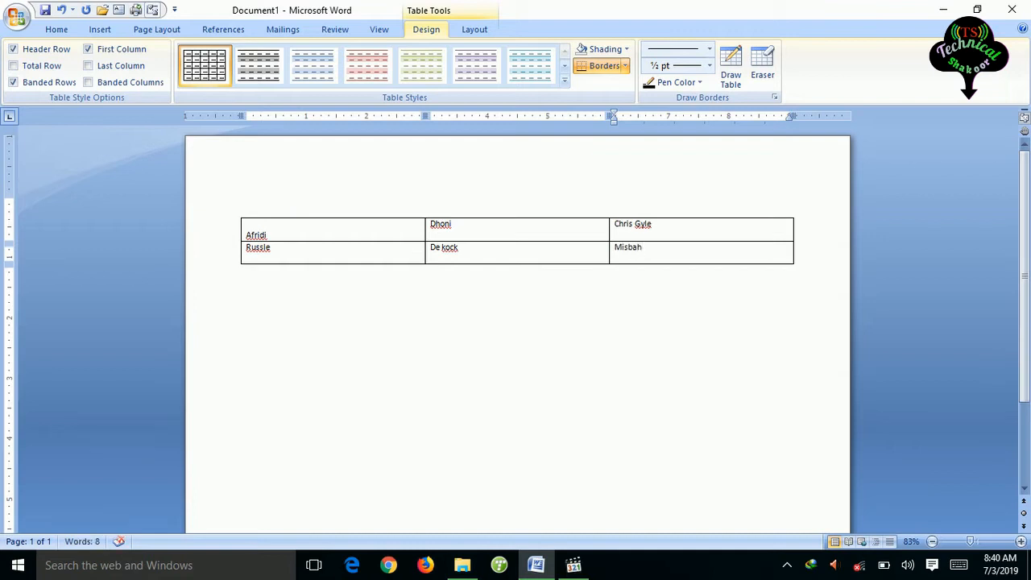
pyautogui.write('bah+Younis')
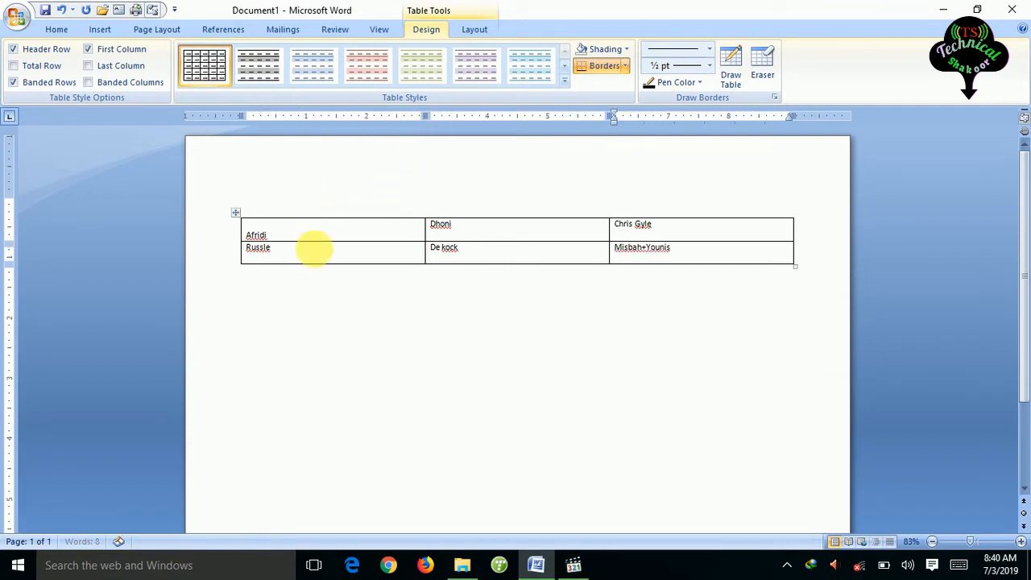
# Set the height of all table cells to 2.5" and their width to 3".
pyautogui.moveTo(790, 269); pyautogui.dragTo(319, 233)
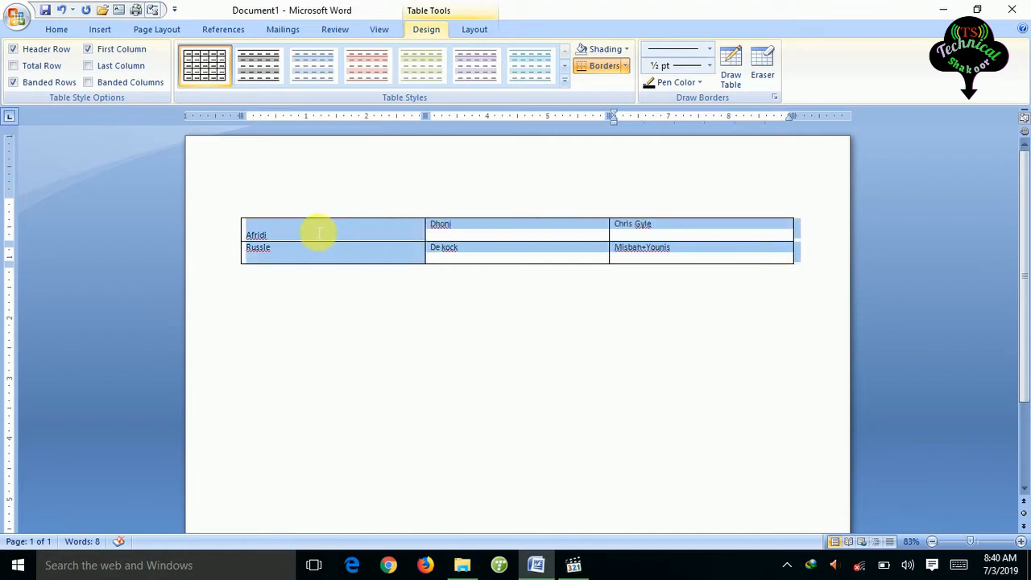
pyautogui.click(475, 31)
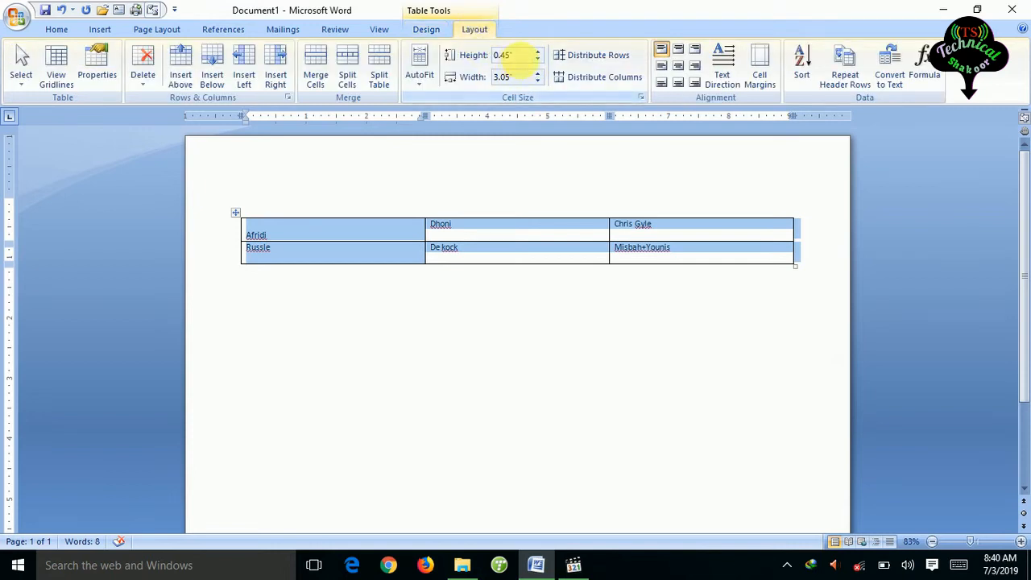
pyautogui.click(503, 54)
pyautogui.write('2')
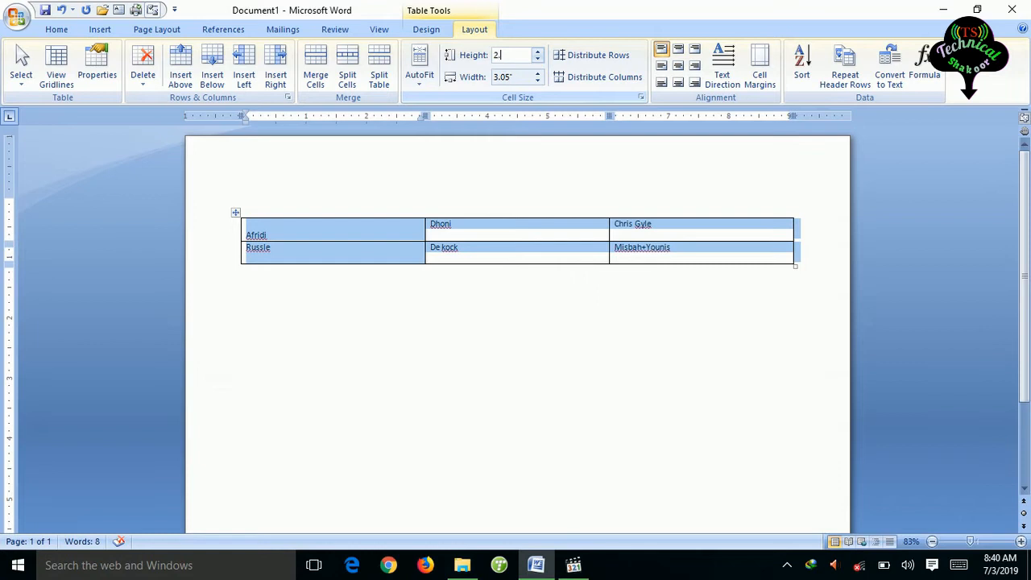
pyautogui.write('.5')
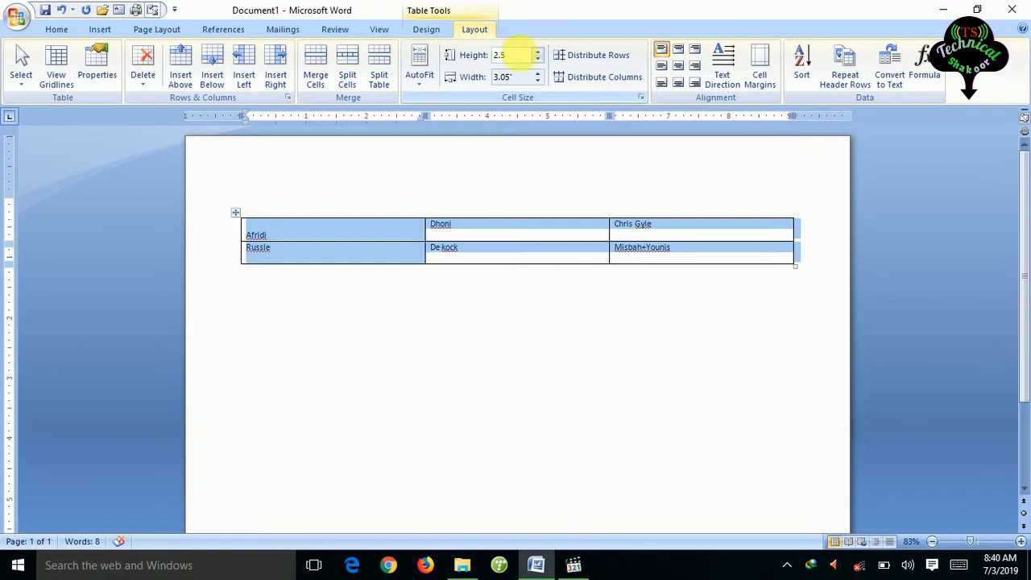
pyautogui.click(501, 78)
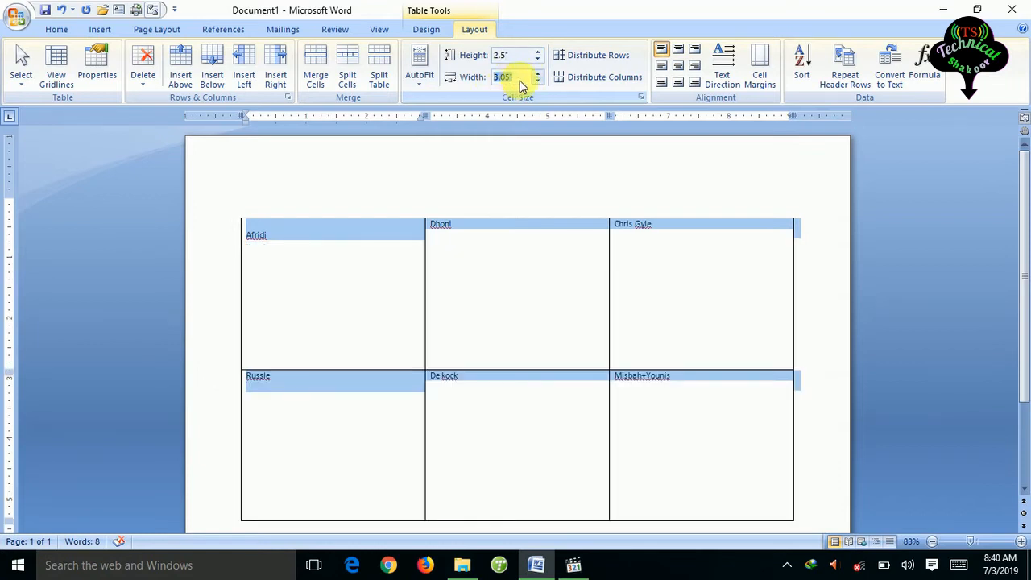
pyautogui.write('3')
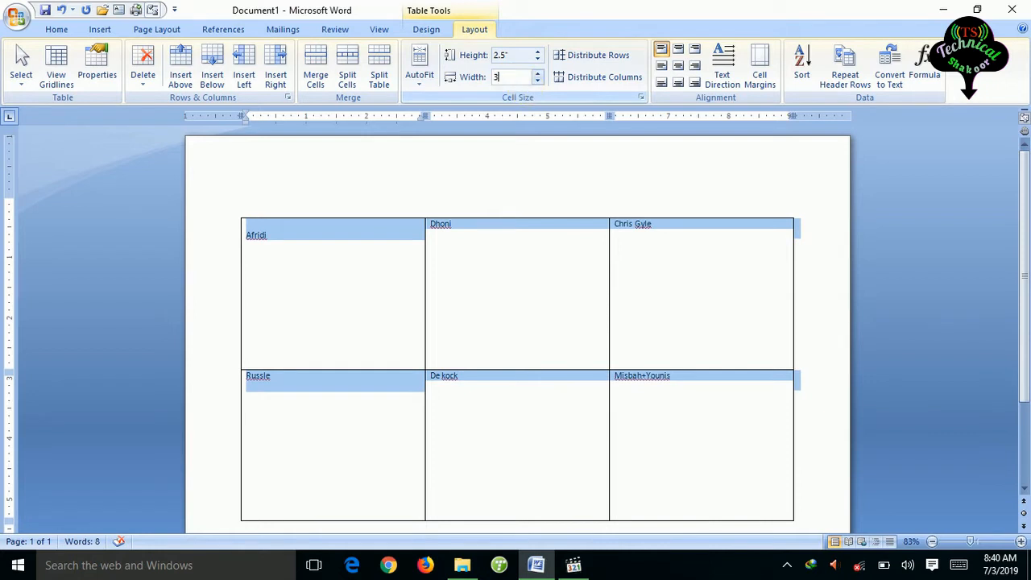
pyautogui.click(516, 167)
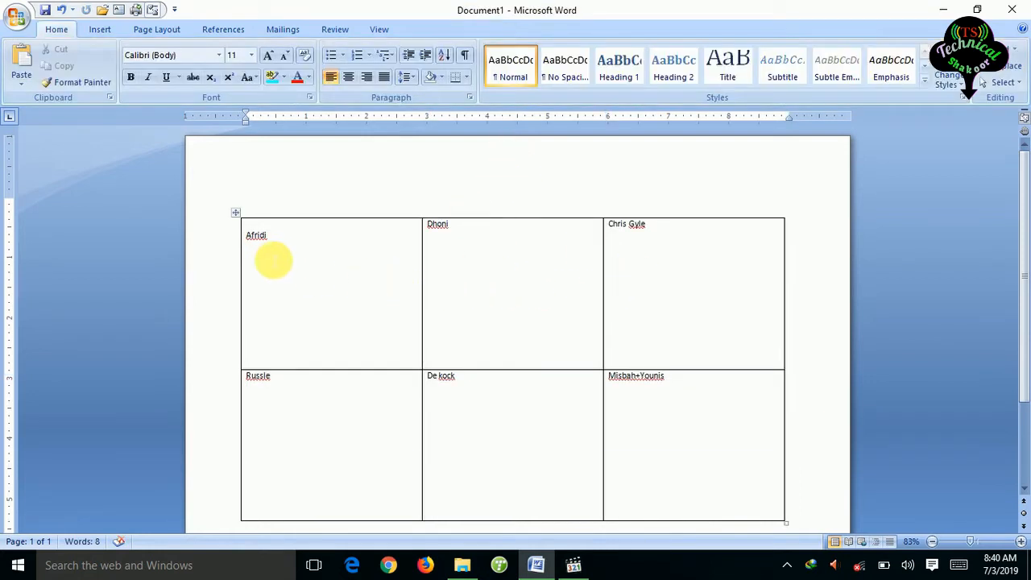
# Center the text of all six table cells both horizontally and vertically.
pyautogui.moveTo(724, 428); pyautogui.dragTo(297, 248)
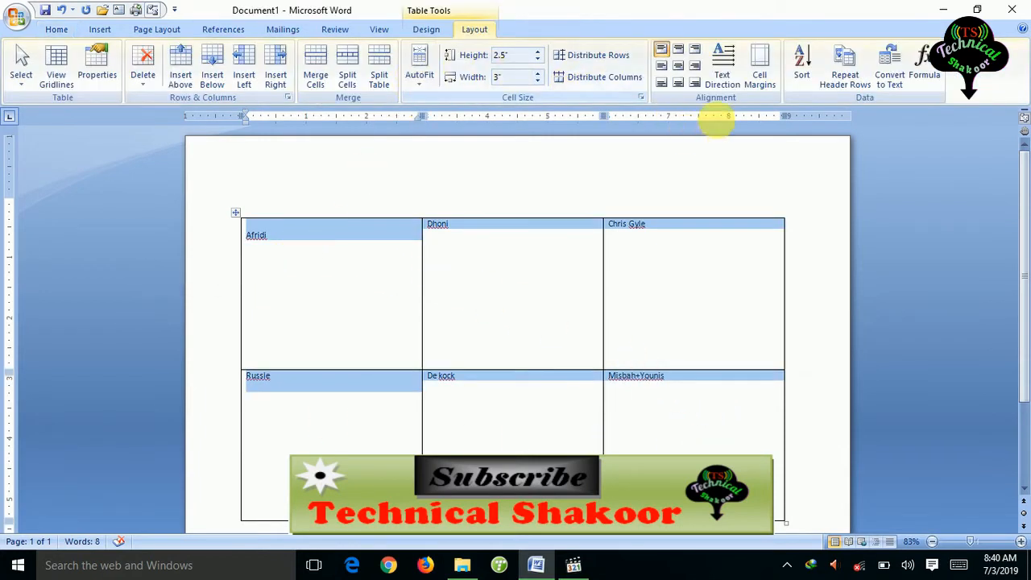
pyautogui.click(678, 67)
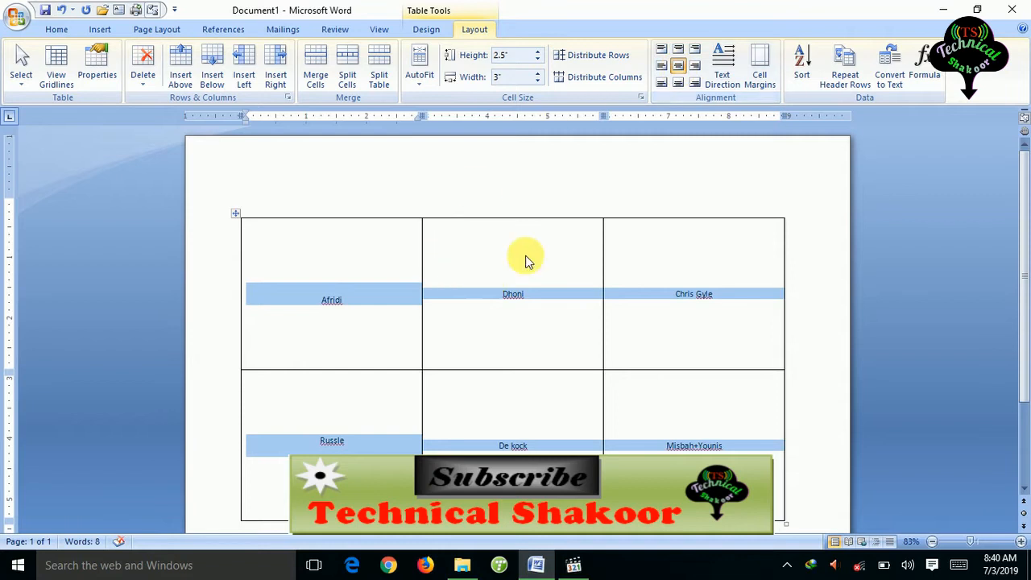
pyautogui.click(262, 263)
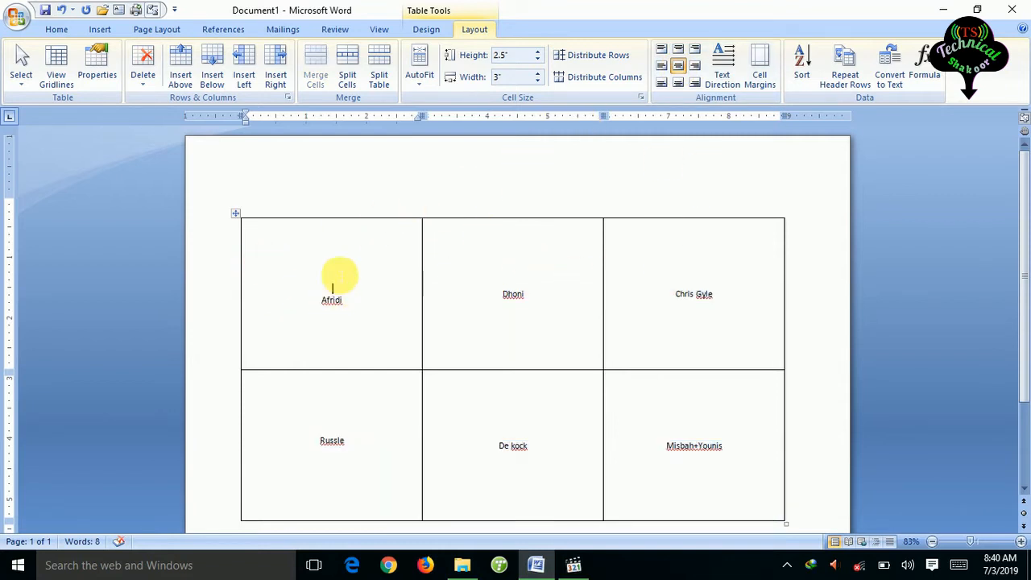
# Insert the desktop picture 20190703_080419 above Afridi in the first cell and reduce its width to fit the cell.
pyautogui.click(100, 30)
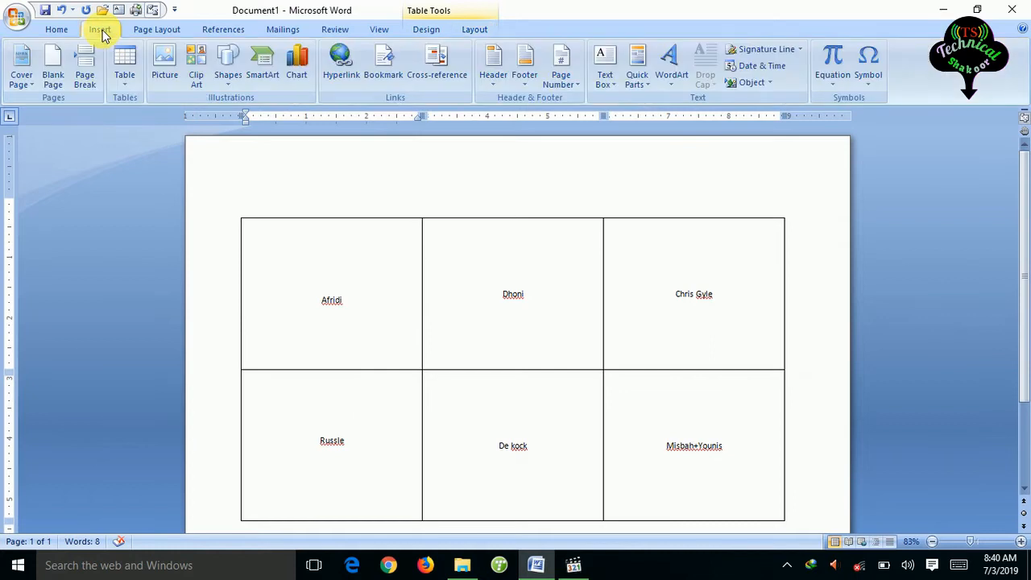
pyautogui.click(164, 62)
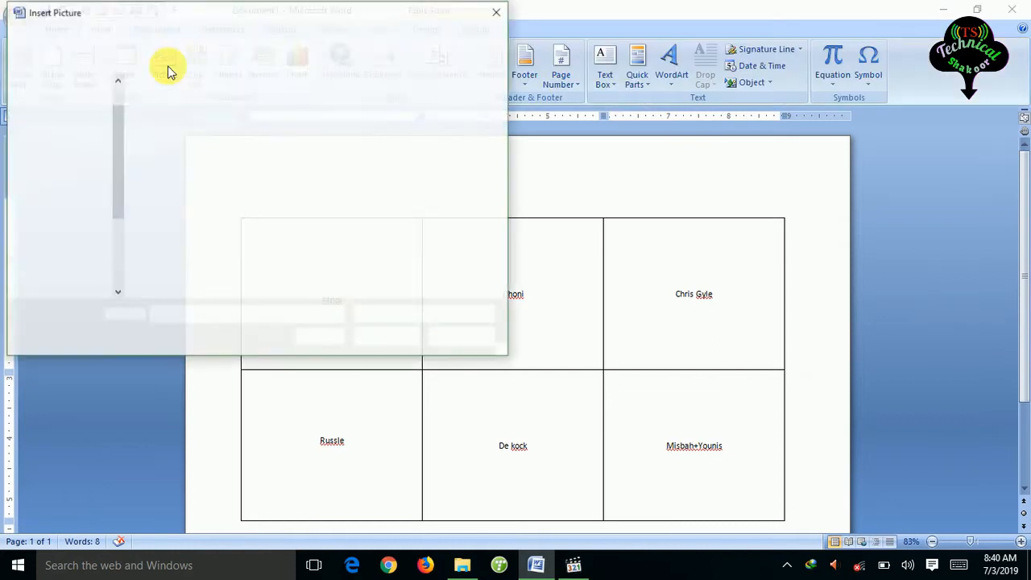
pyautogui.scroll(1, 51, 139)
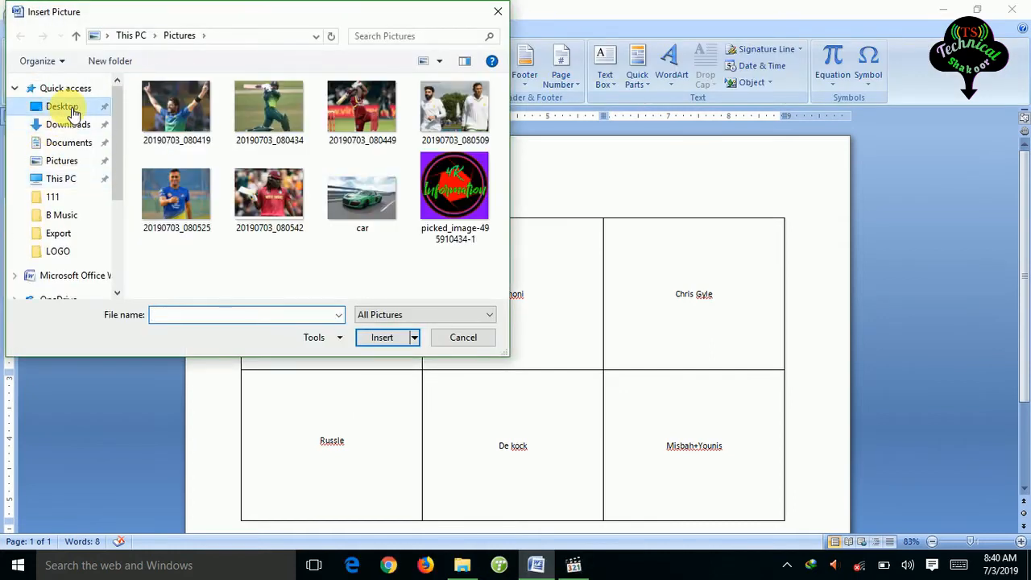
pyautogui.click(70, 111)
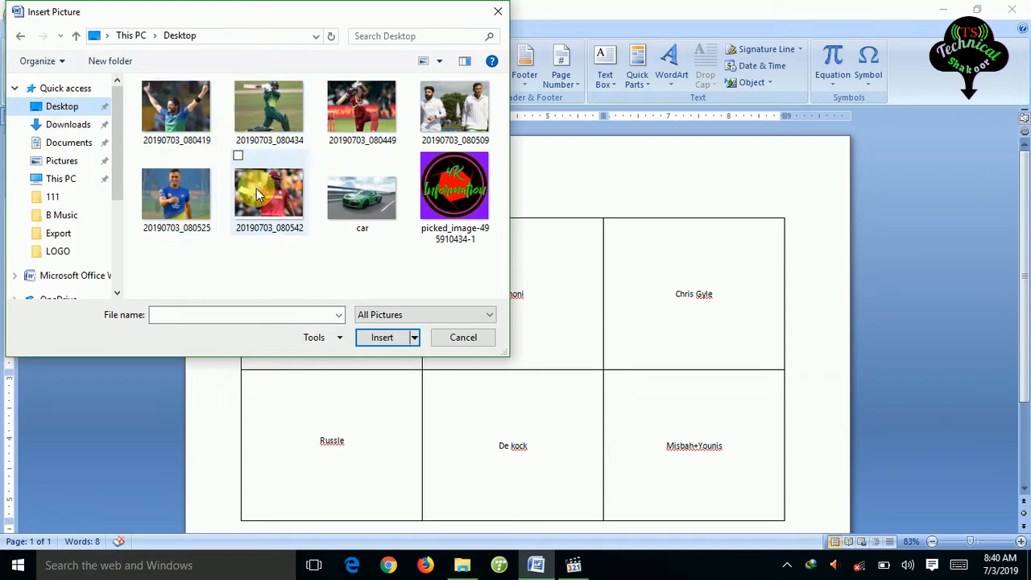
pyautogui.click(174, 105)
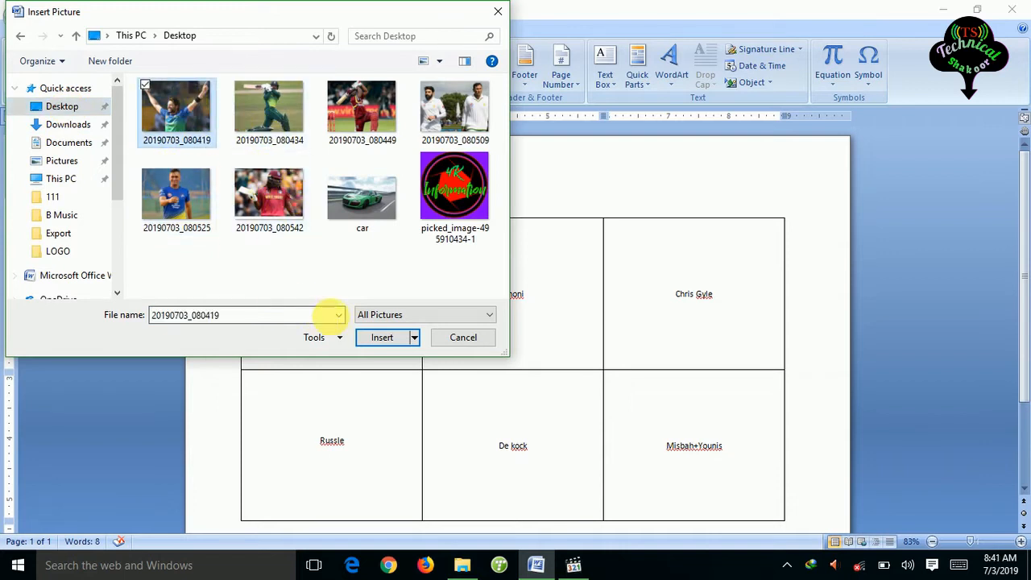
pyautogui.click(377, 338)
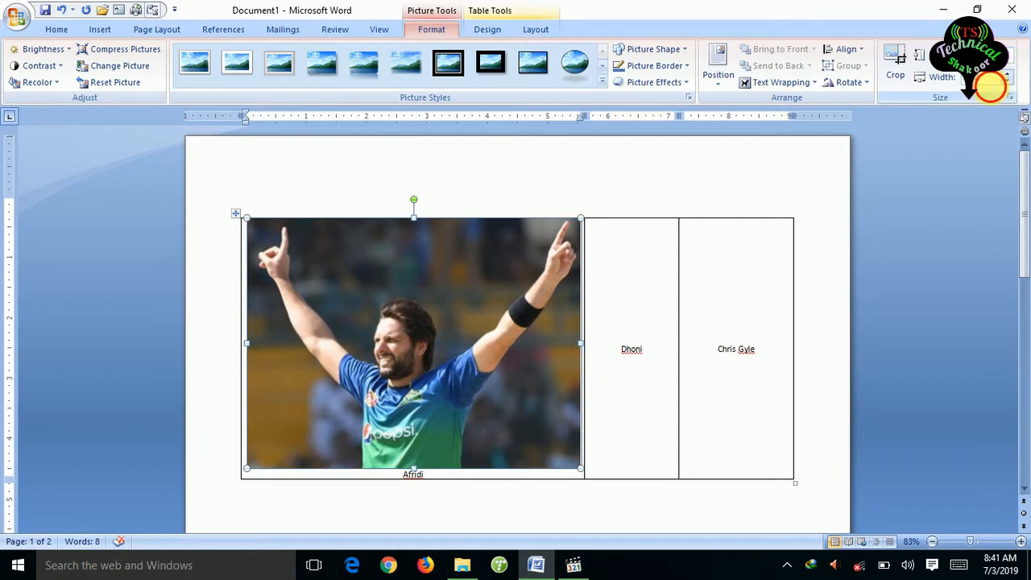
pyautogui.click(977, 80)
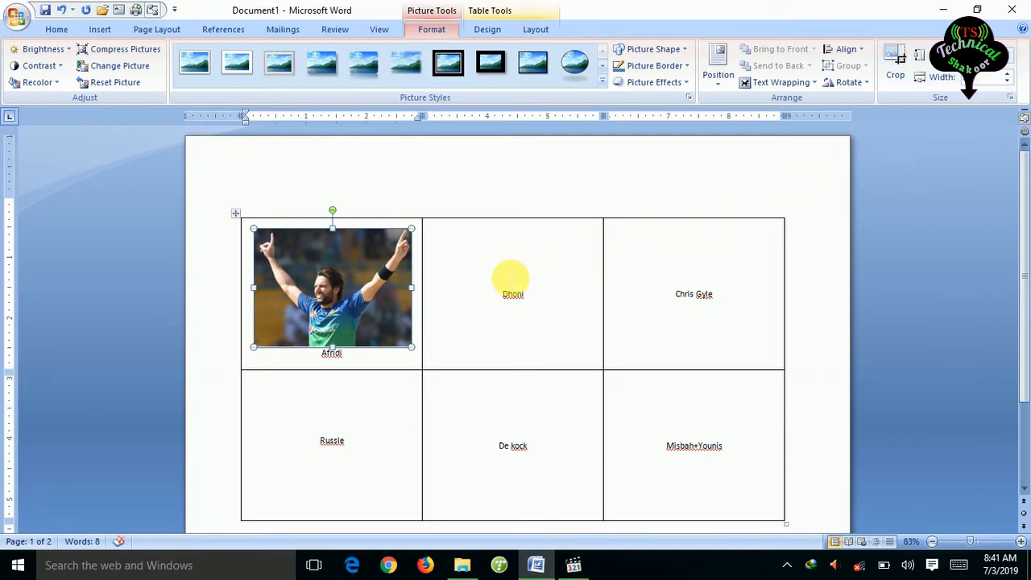
# Insert picture 20190703_080525 above Dhoni in the first row's middle cell and reduce it to the same width as the Afridi picture.
pyautogui.click(503, 294)
pyautogui.click(511, 279)
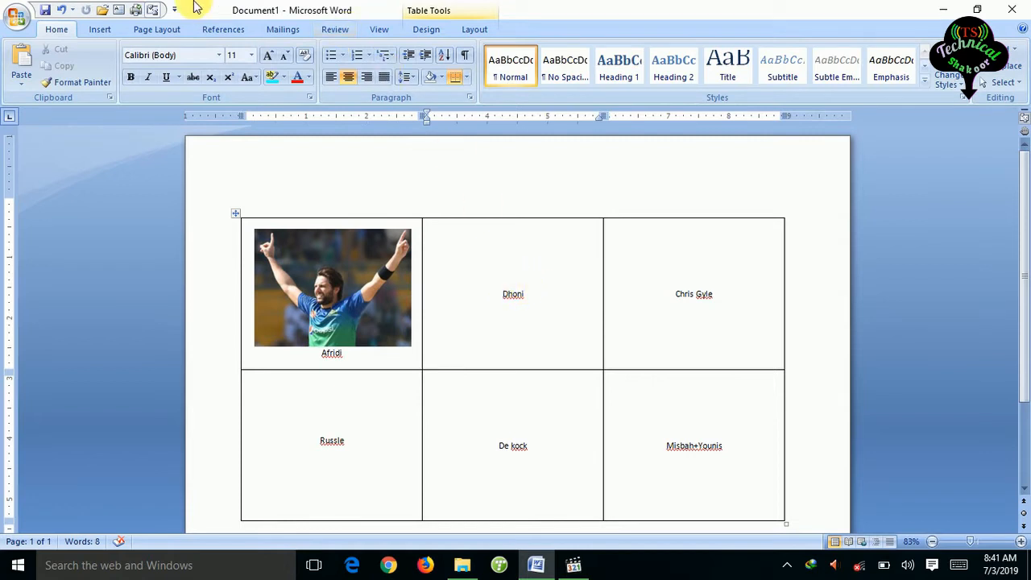
pyautogui.click(99, 30)
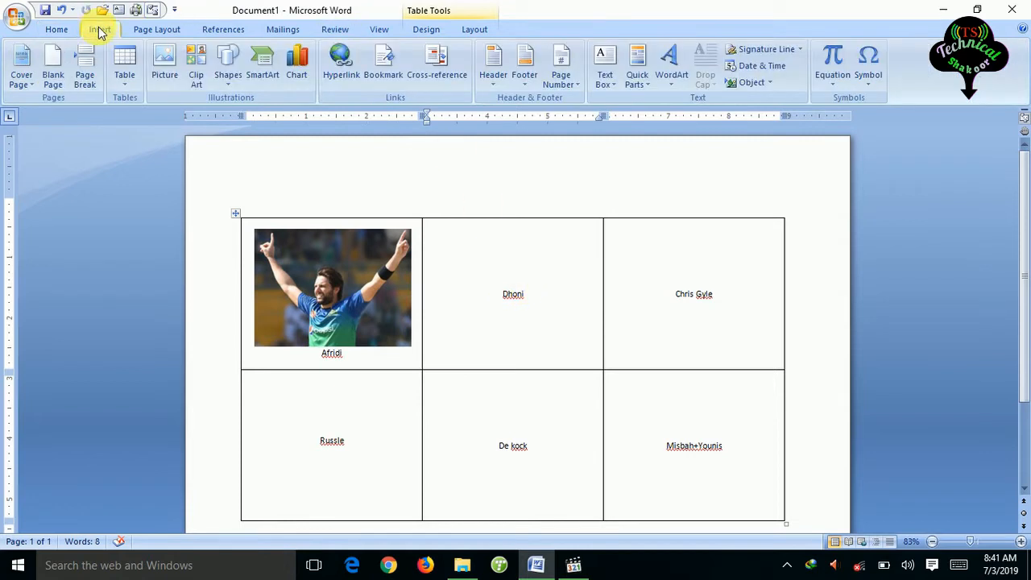
pyautogui.click(165, 69)
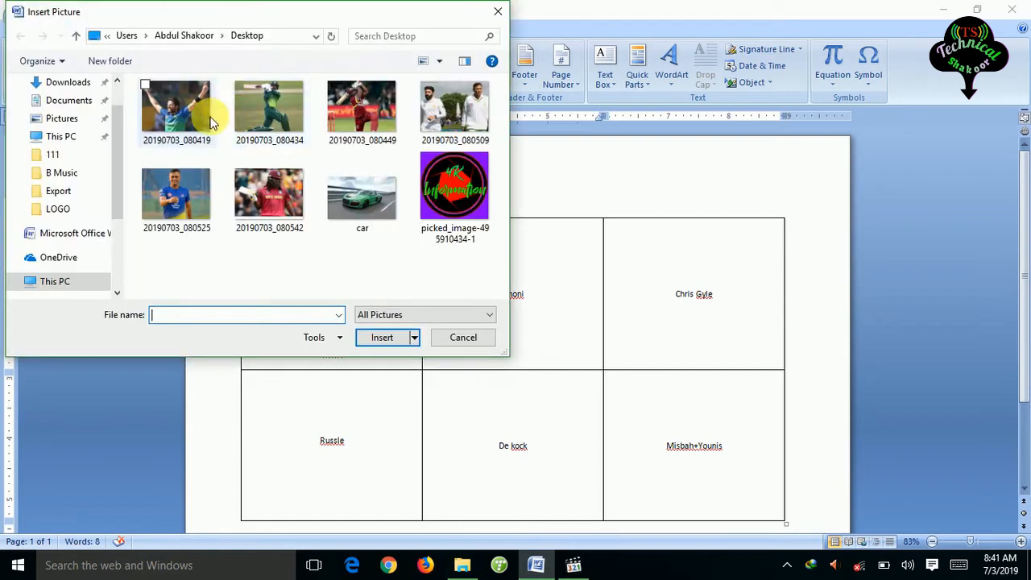
pyautogui.click(193, 211)
pyautogui.click(383, 337)
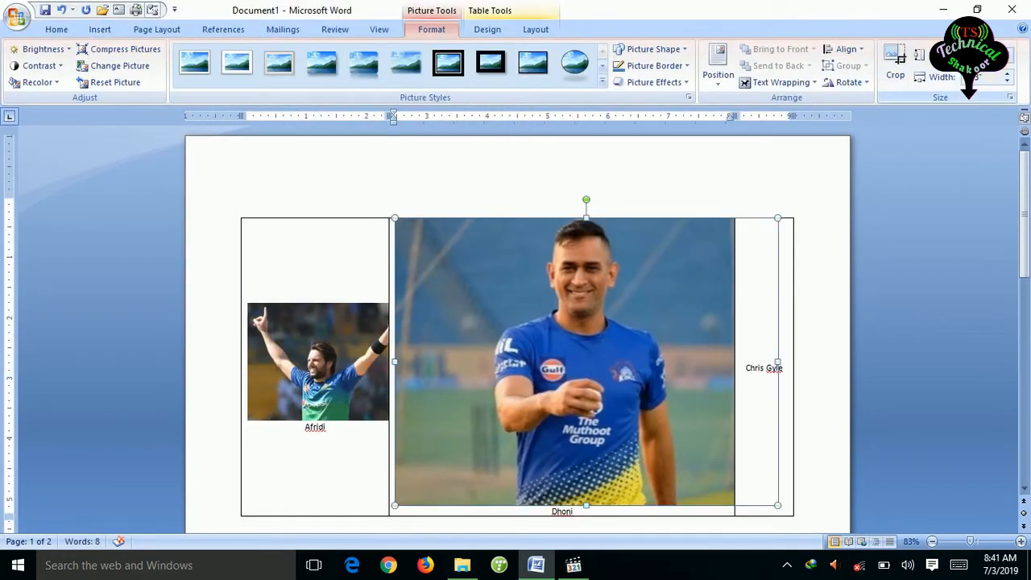
pyautogui.click(992, 79)
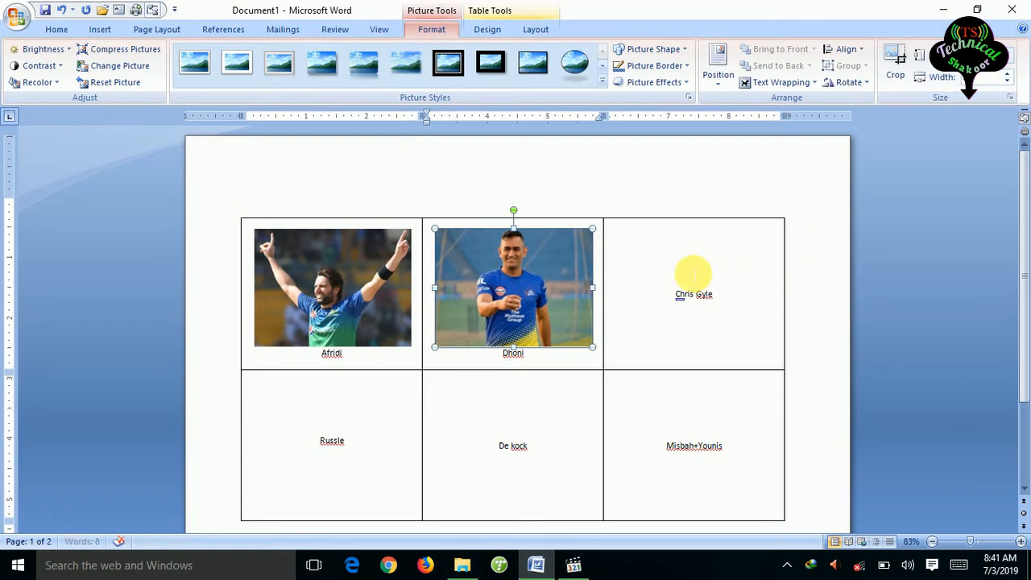
# Insert picture 20190703_080542 above Chris Gyle in the first row's last cell and reduce its width to match the other two pictures.
pyautogui.click(693, 275)
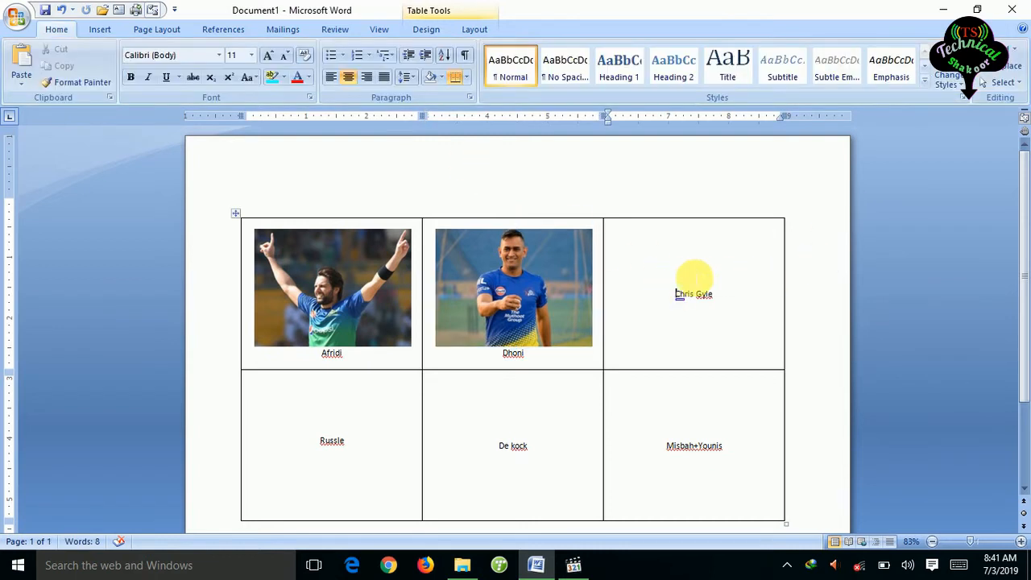
pyautogui.click(91, 29)
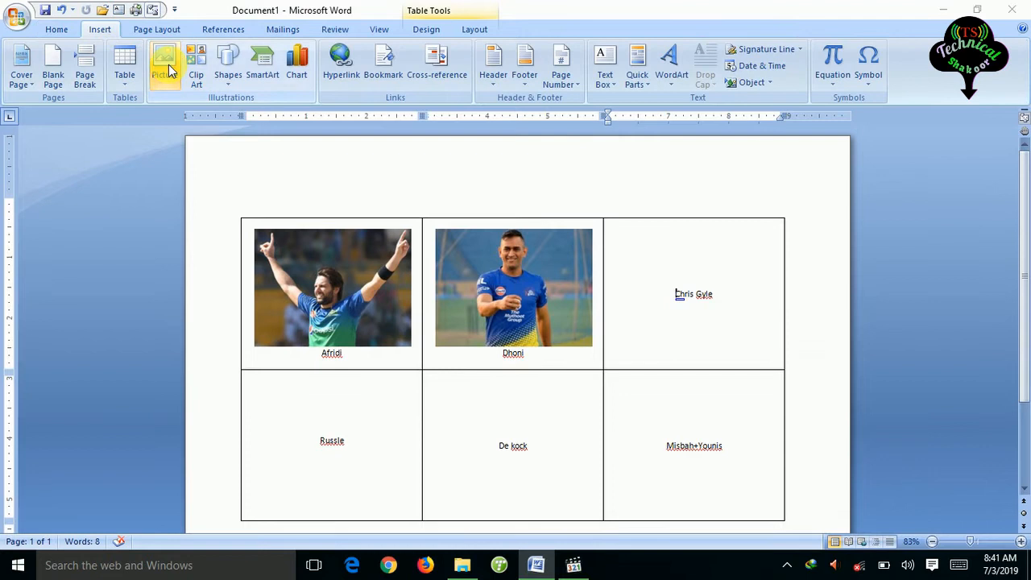
pyautogui.click(169, 64)
pyautogui.click(269, 198)
pyautogui.click(381, 337)
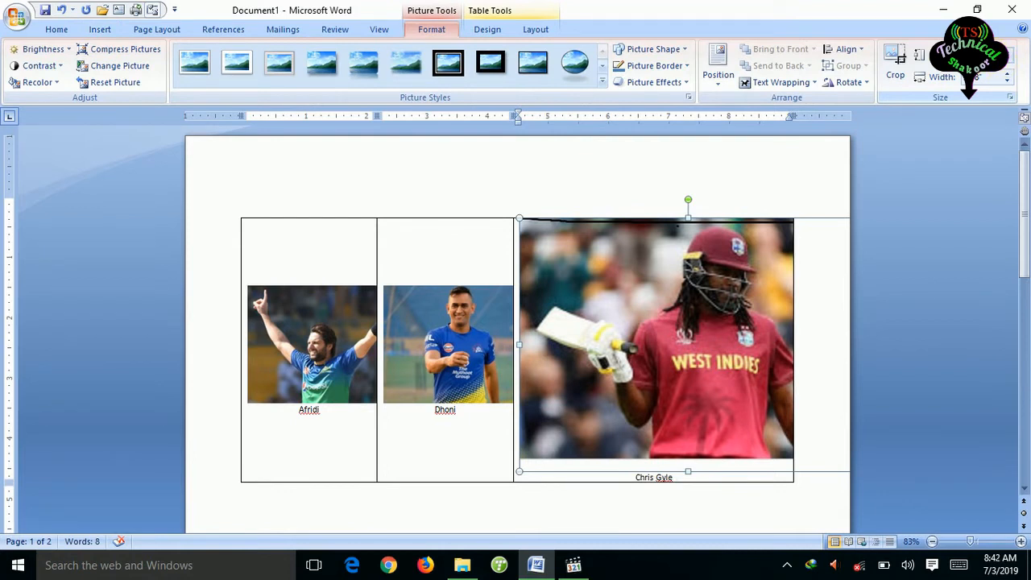
pyautogui.click(992, 78)
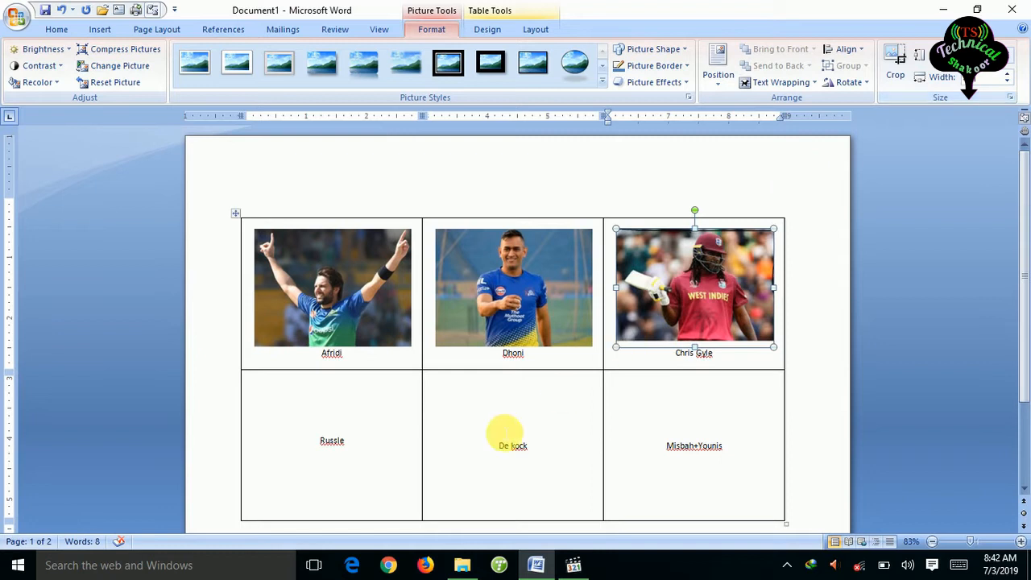
# Place the insertion point before Russle in the second row's first cell for inserting a picture.
pyautogui.click(319, 441)
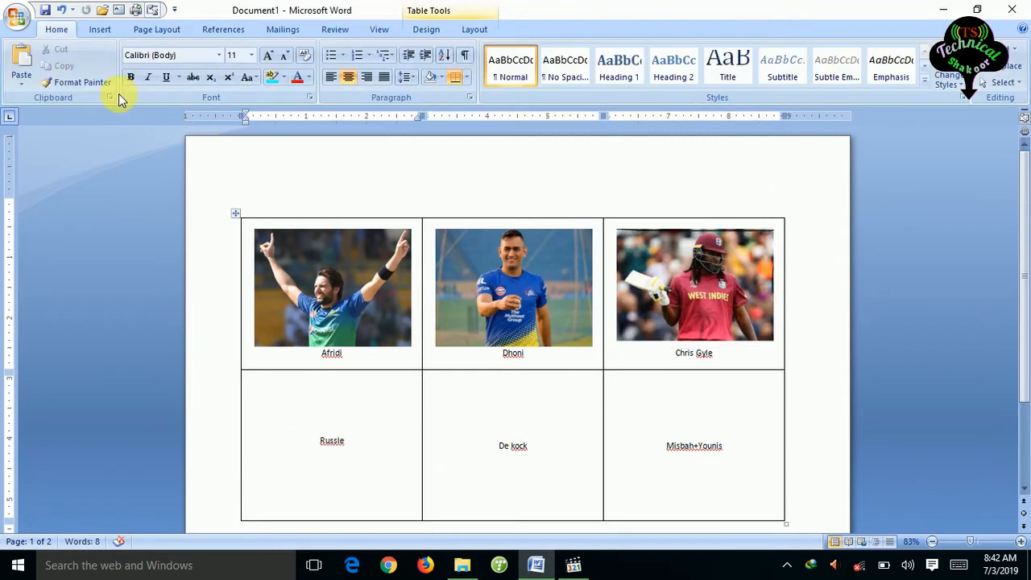